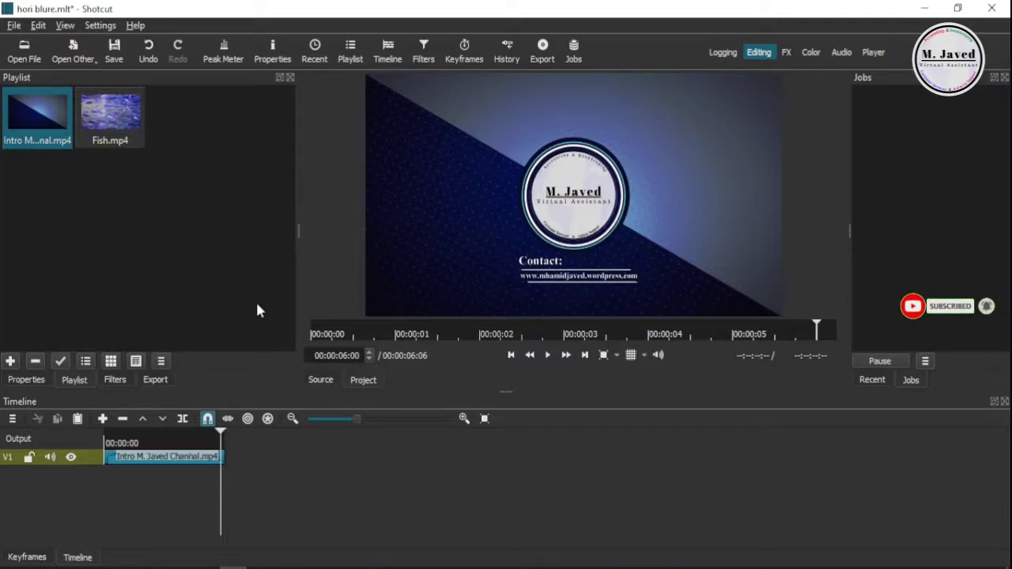
Scroll down the YouTube tutorial to the comments asking about a horizontal version
scroll(312, 346, "down", 2)
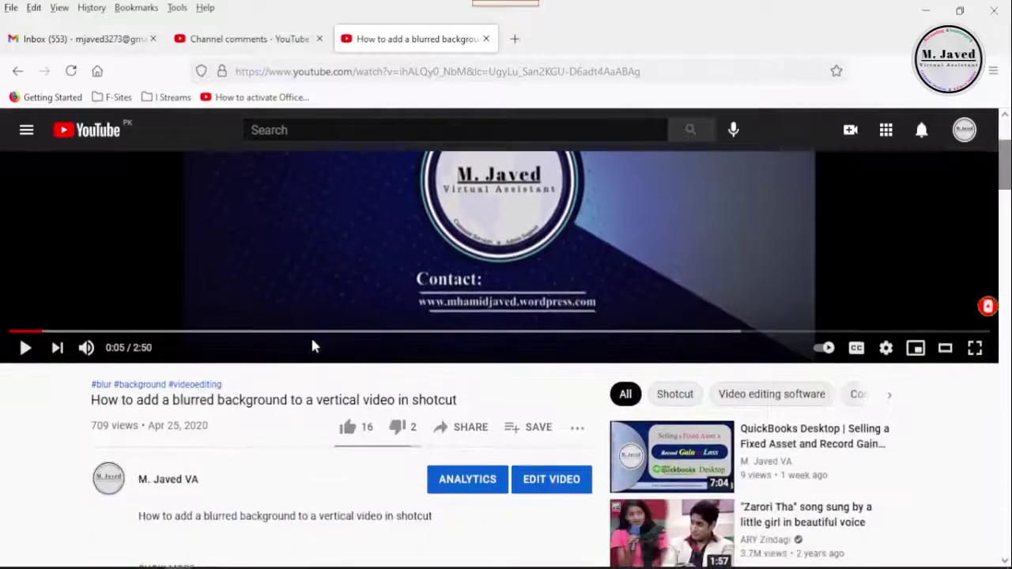
scroll(313, 345, "down", 1)
scroll(312, 345, "down", 1)
scroll(313, 345, "down", 1)
scroll(312, 346, "down", 1)
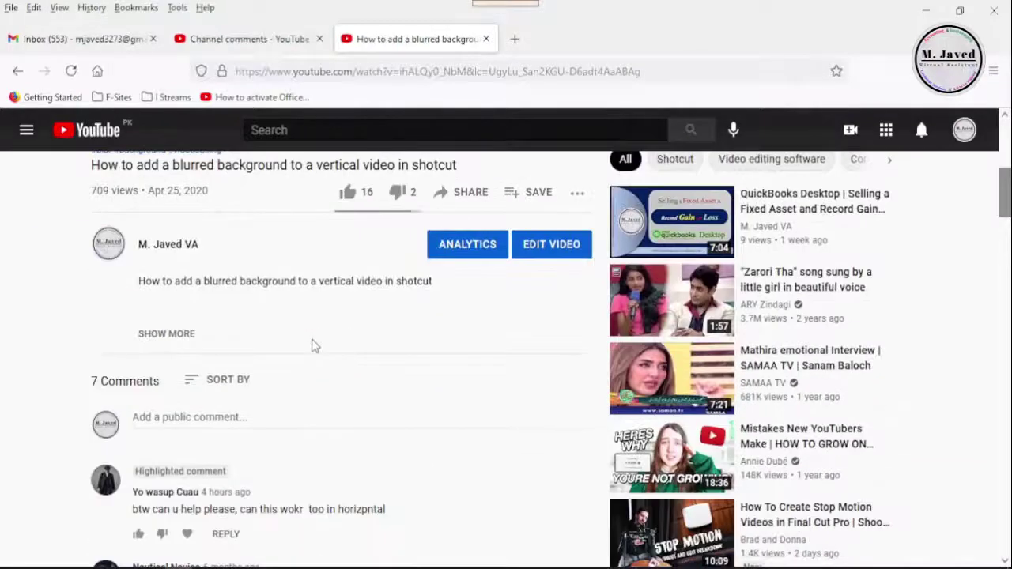
scroll(312, 345, "down", 1)
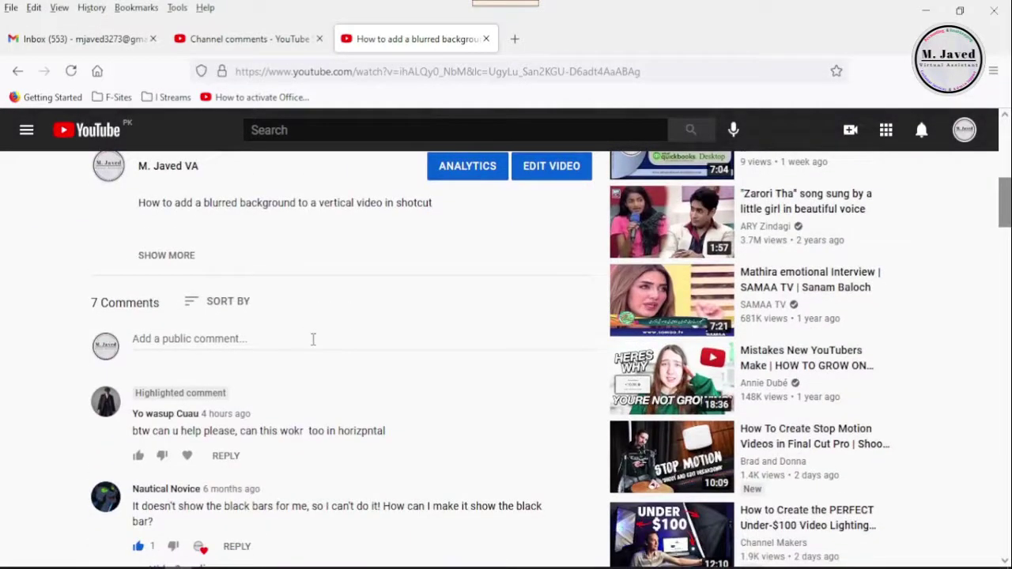
scroll(312, 338, "down", 1)
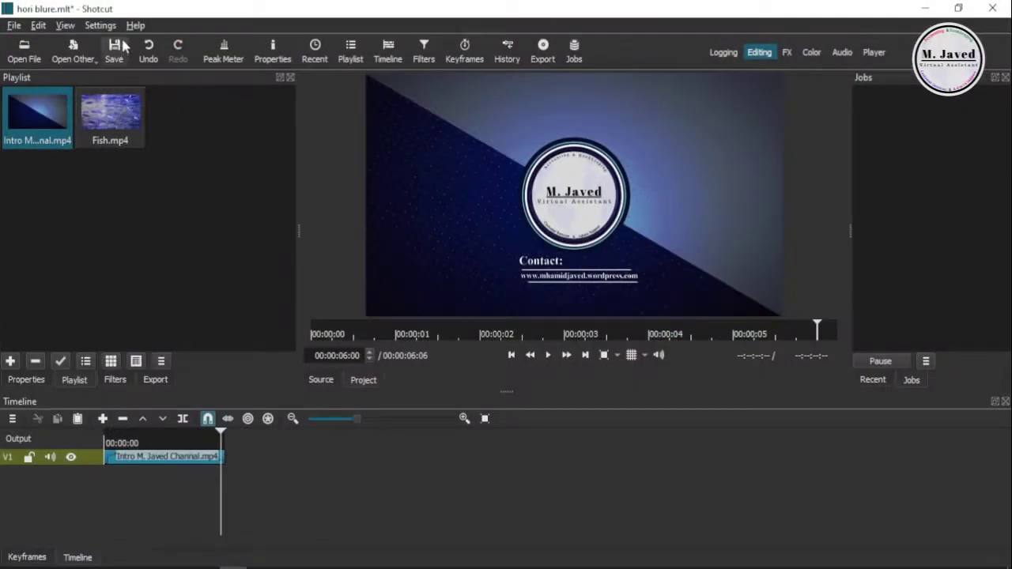
Check Shotcut's version information under Help > About
left_click(135, 25)
key("Escape")
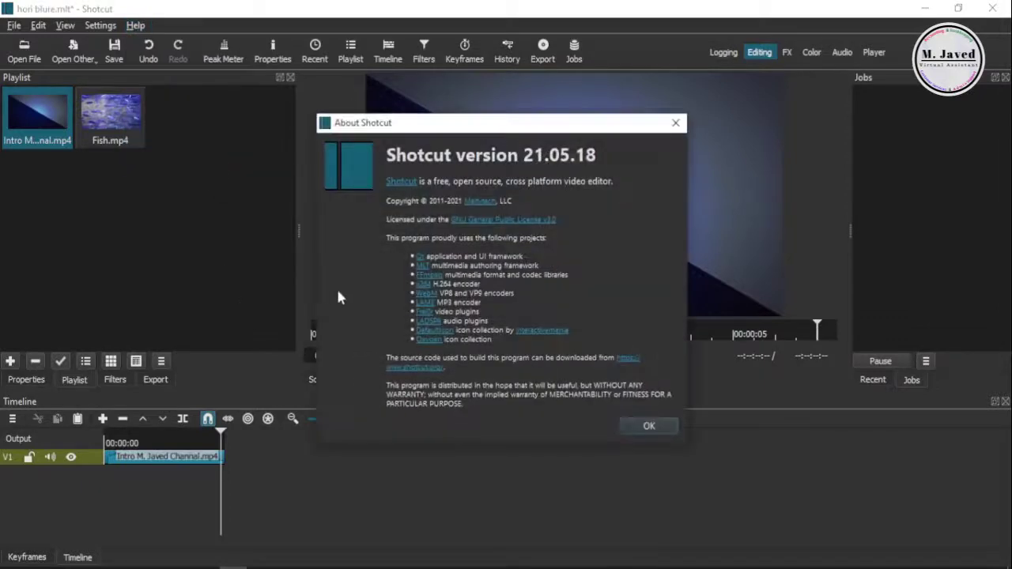
left_click(648, 426)
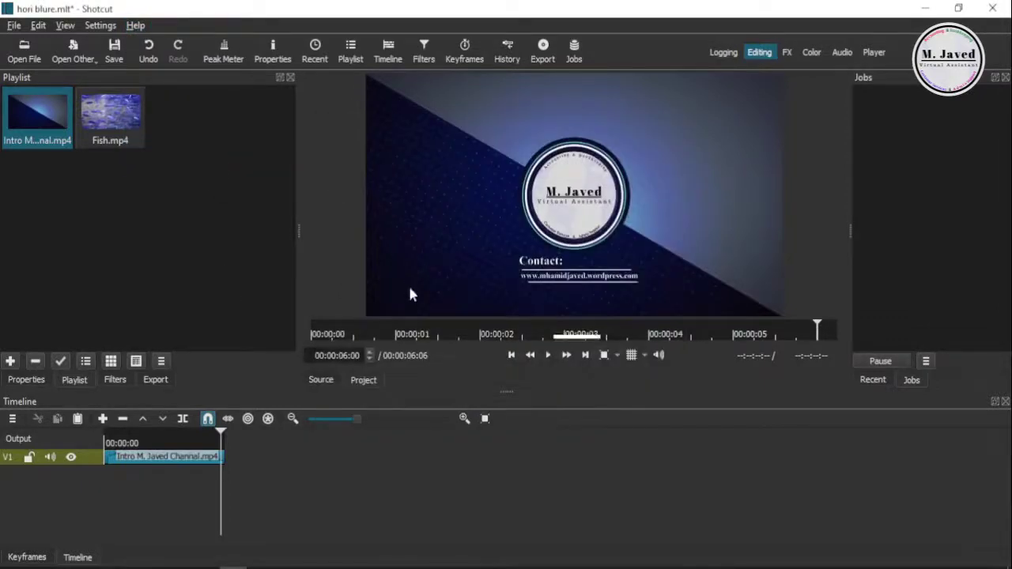
Place Fish.mp4 on V1 directly after the intro clip, removing the gap
left_click(215, 464)
left_click_drag(110, 119, 265, 472)
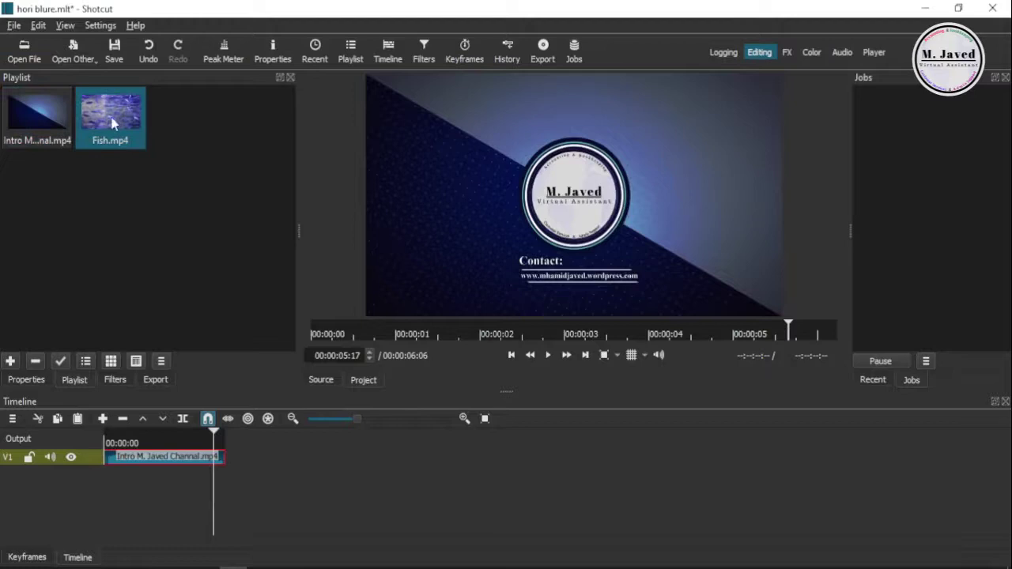
right_click(265, 472)
left_click(270, 458)
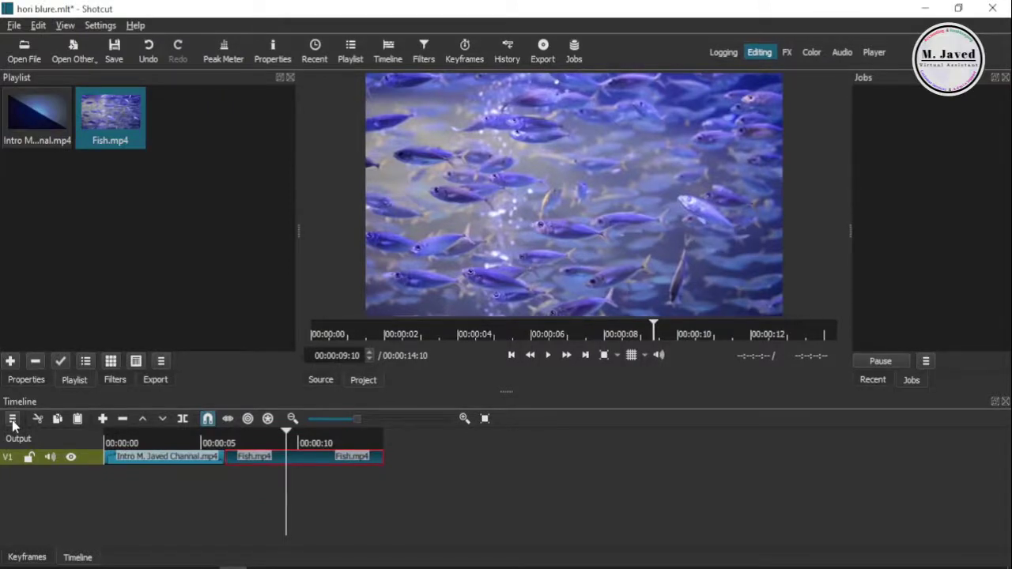
Add a V2 video track above V1 and select the V1 fish clip
left_click(12, 421)
mouse_move(47, 430)
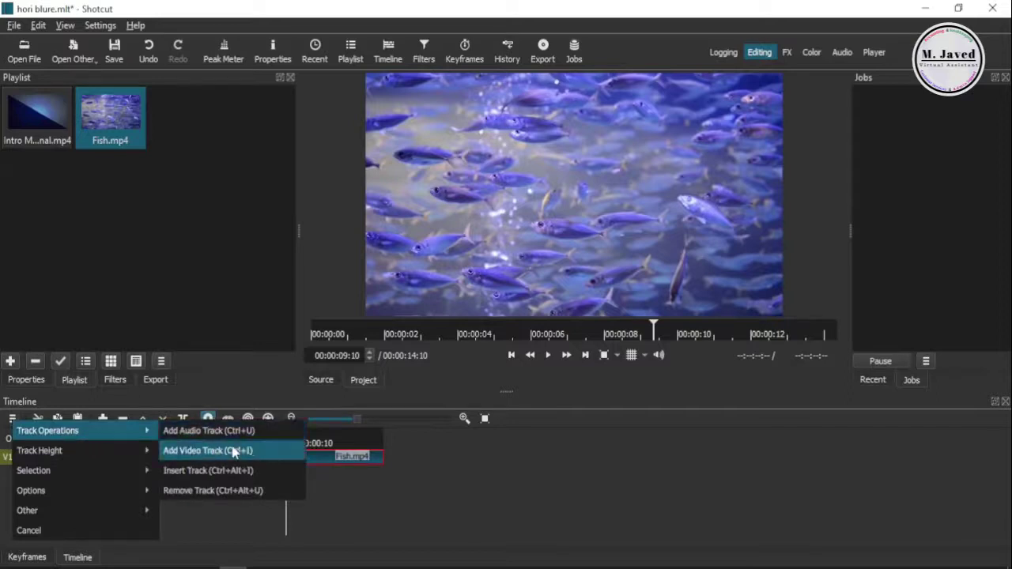
key("Return")
left_click(323, 484)
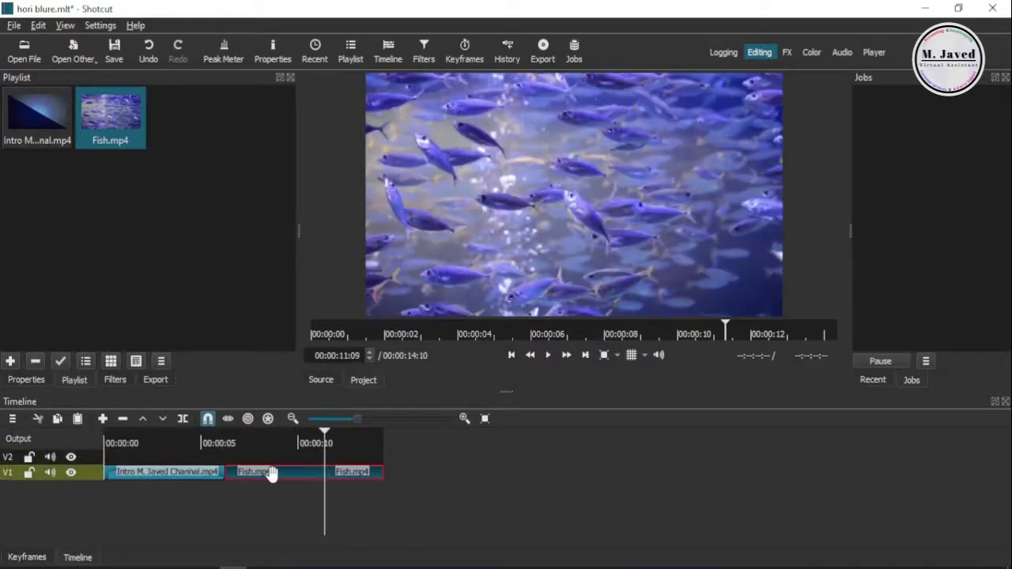
Add a Crop: Source filter to Fish.mp4 with Top and Bottom set to 200 px
left_click(114, 381)
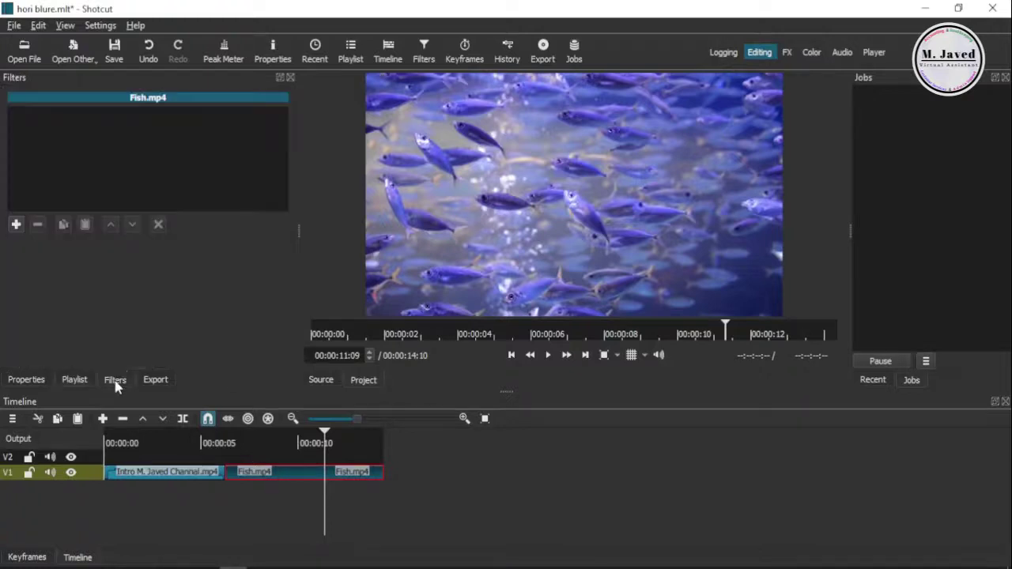
left_click(16, 224)
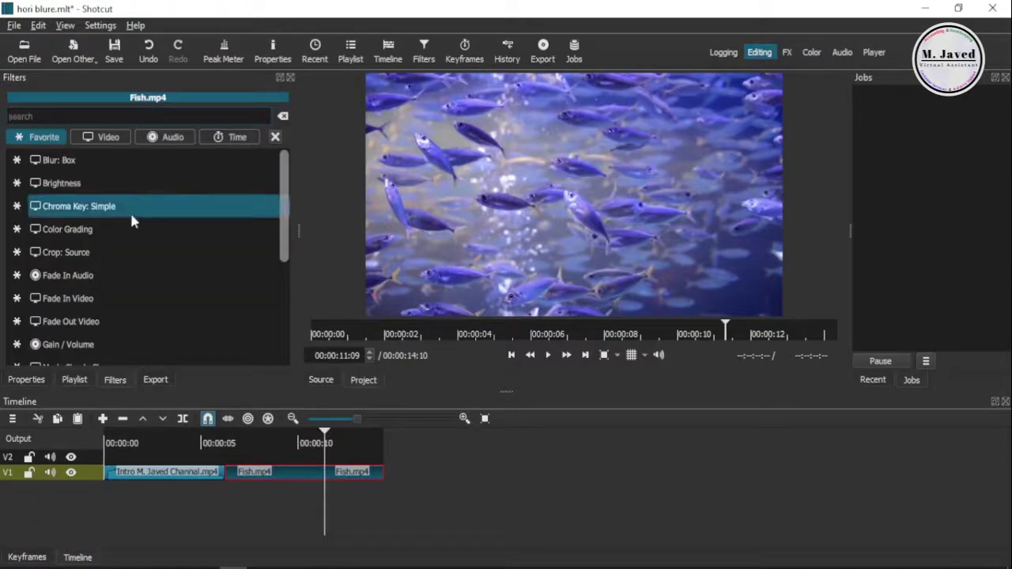
type("crop")
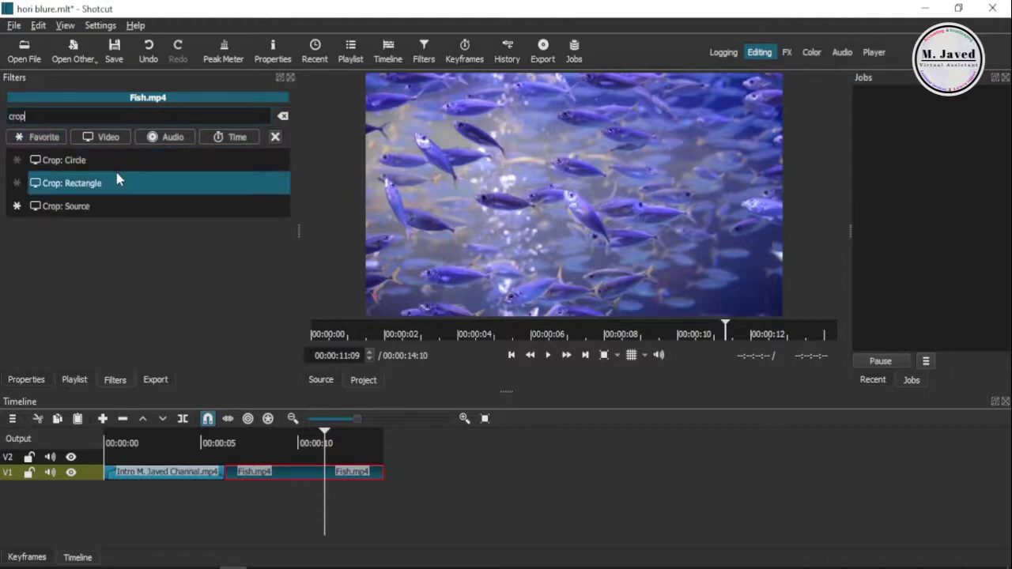
left_click(116, 205)
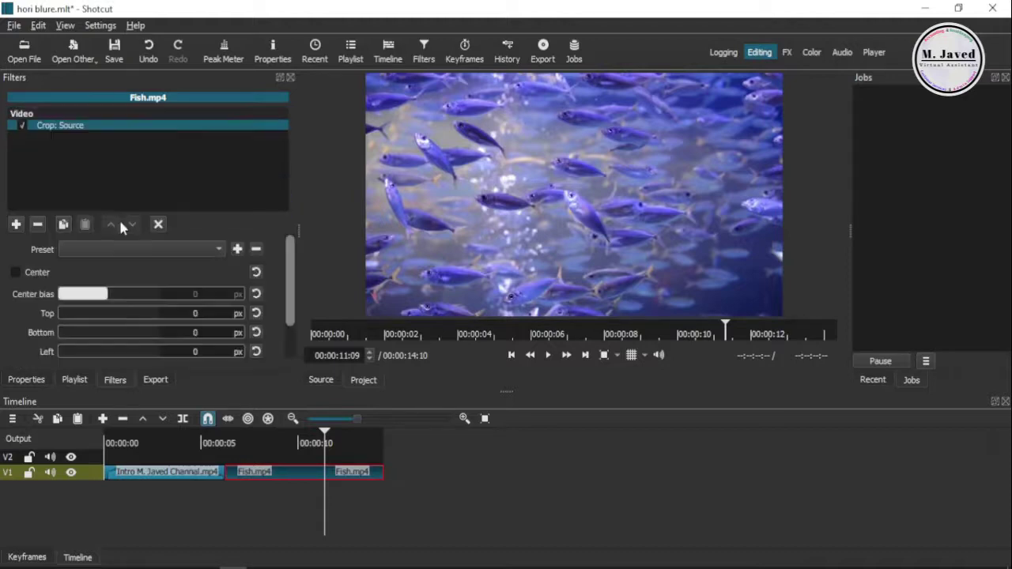
mouse_move(80, 315)
left_mouse_down()
mouse_move(118, 332)
mouse_move(54, 315)
mouse_move(159, 340)
left_mouse_up()
type("200")
key("Return")
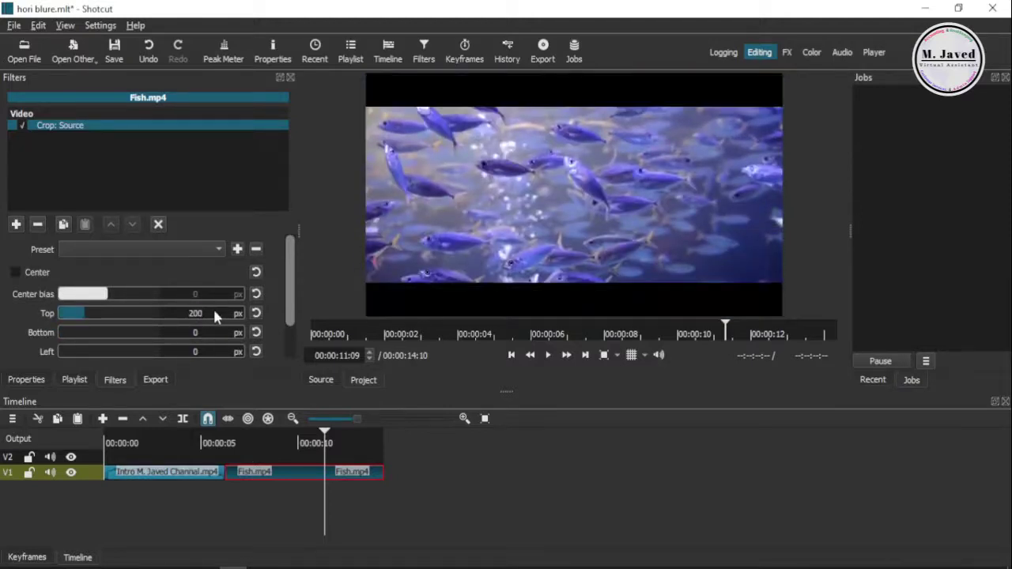
type("200")
key("Return")
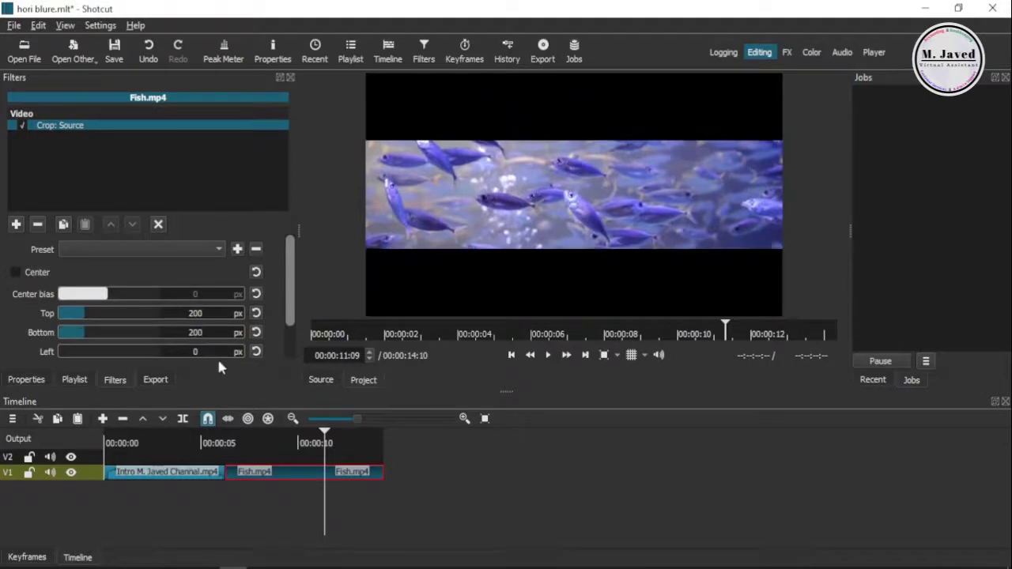
left_click(268, 502)
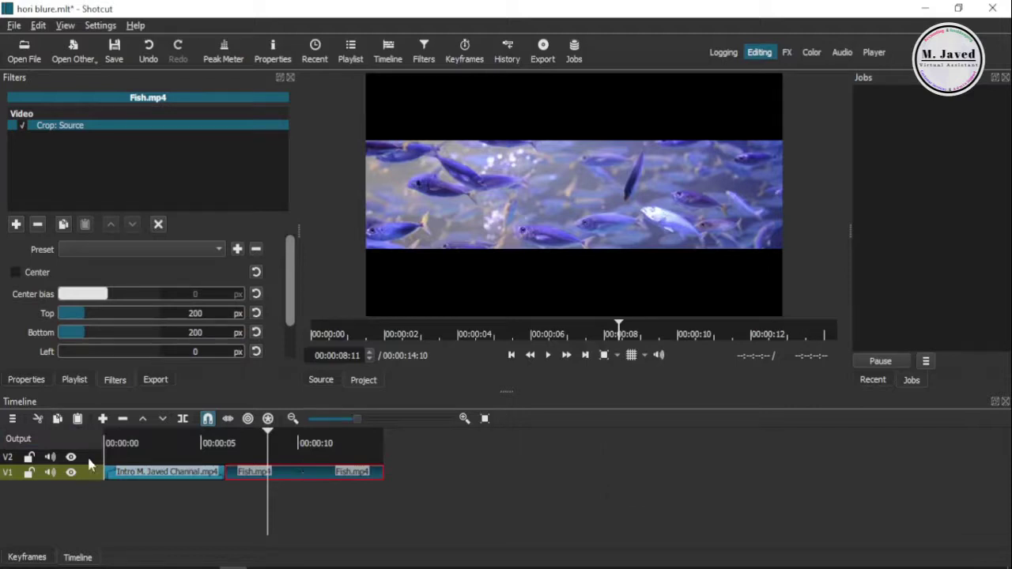
Paste a Fish.mp4 copy onto V2, aligned above the V1 clip, and hide V2
left_click(332, 457)
key("ctrl+v")
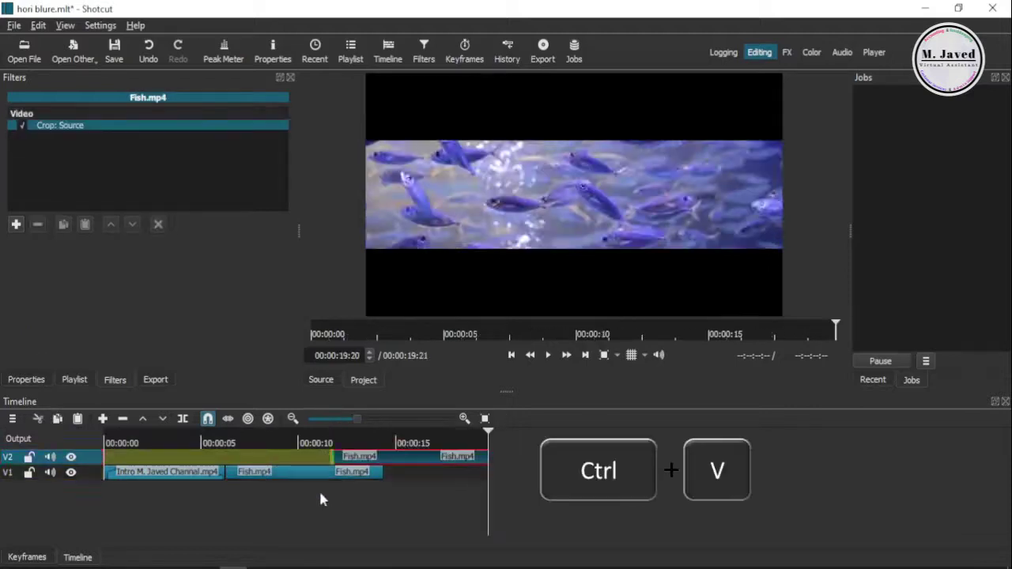
left_click_drag(409, 457, 303, 457)
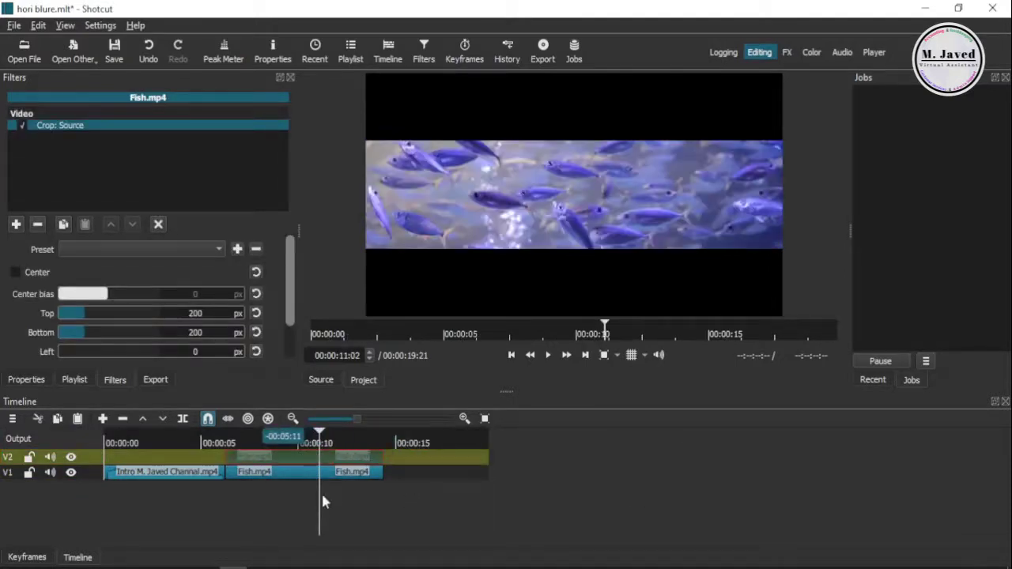
left_click(287, 504)
left_click(297, 455)
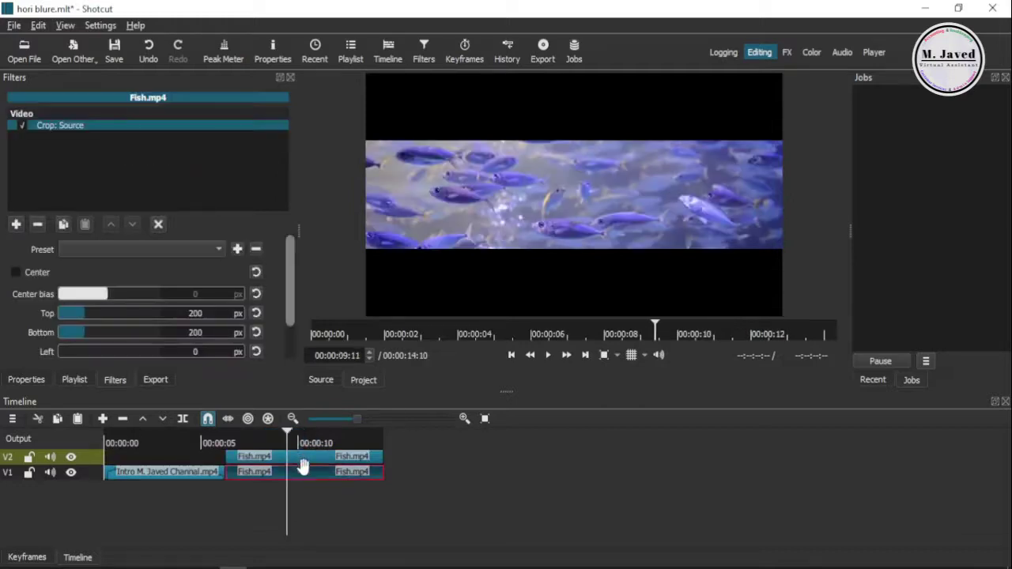
left_click(306, 472)
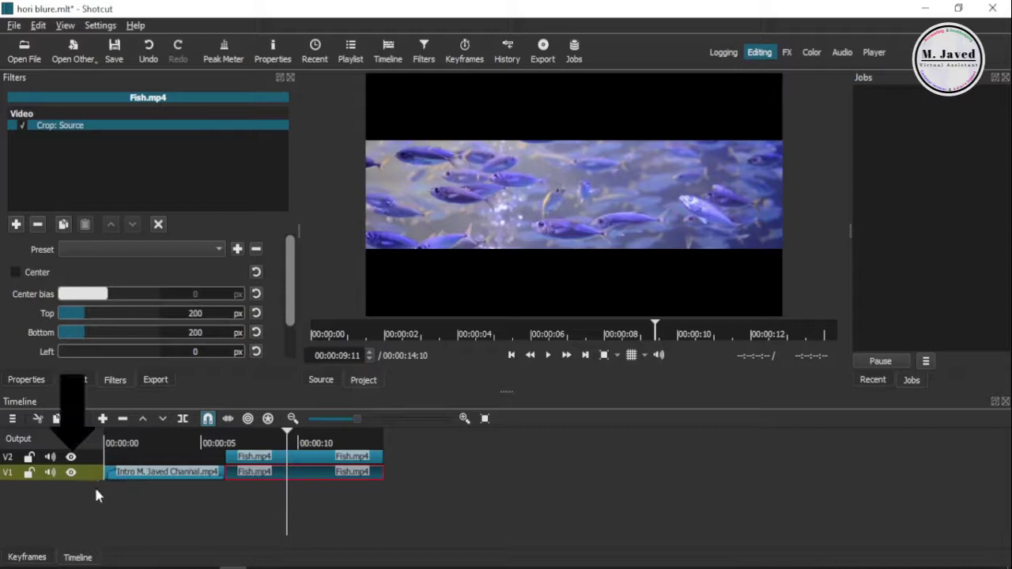
left_click(70, 456)
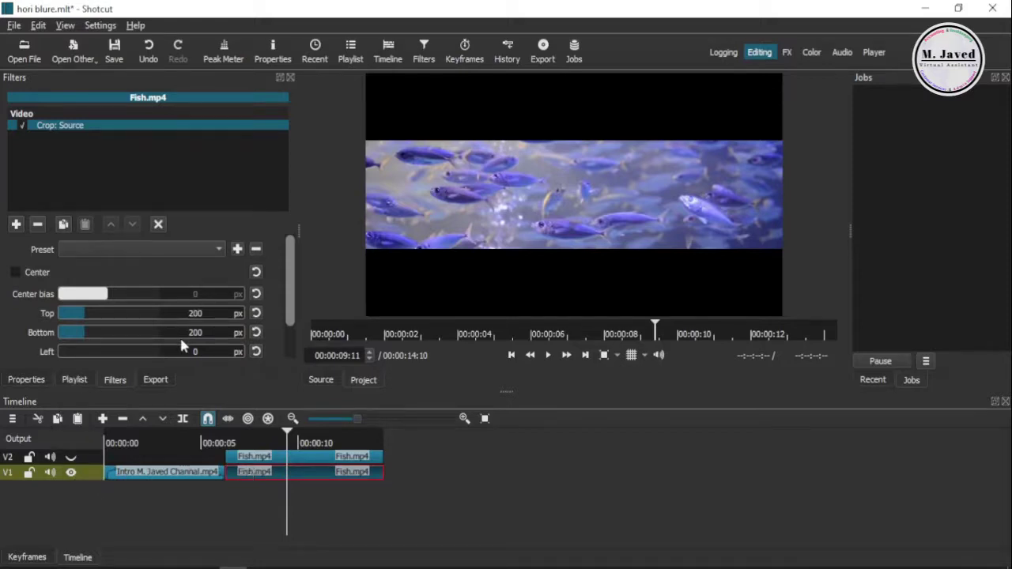
Add a Size, Position & Rotate filter to the V1 fish clip with Distort mode
left_click(16, 225)
scroll(171, 232, "down", 2)
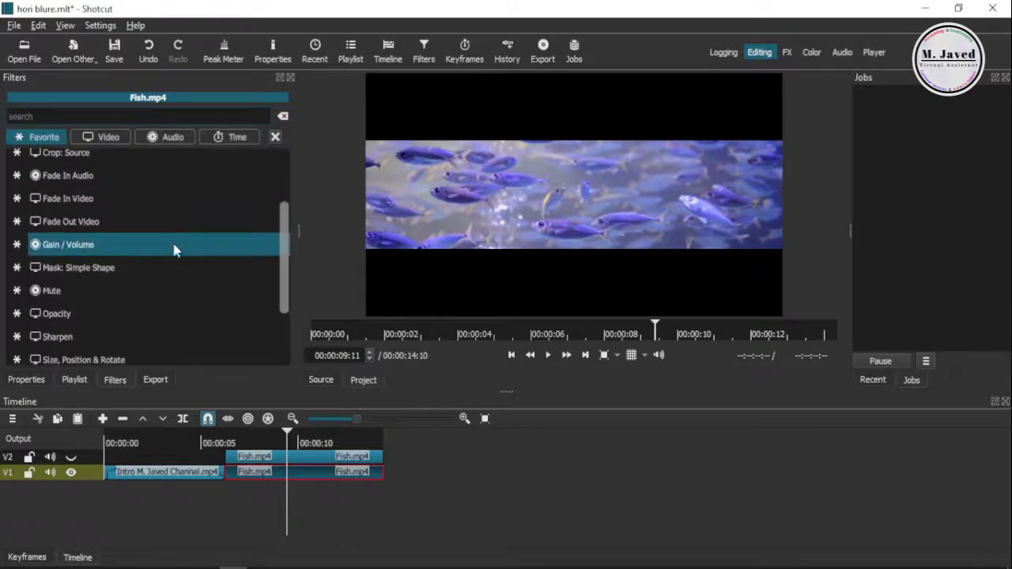
scroll(159, 273, "down", 2)
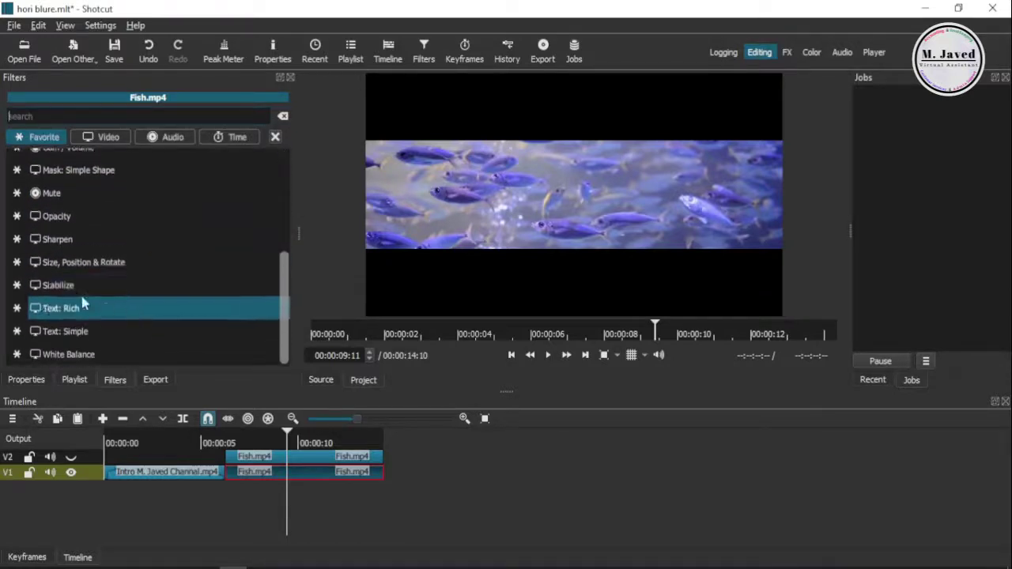
left_click(130, 269)
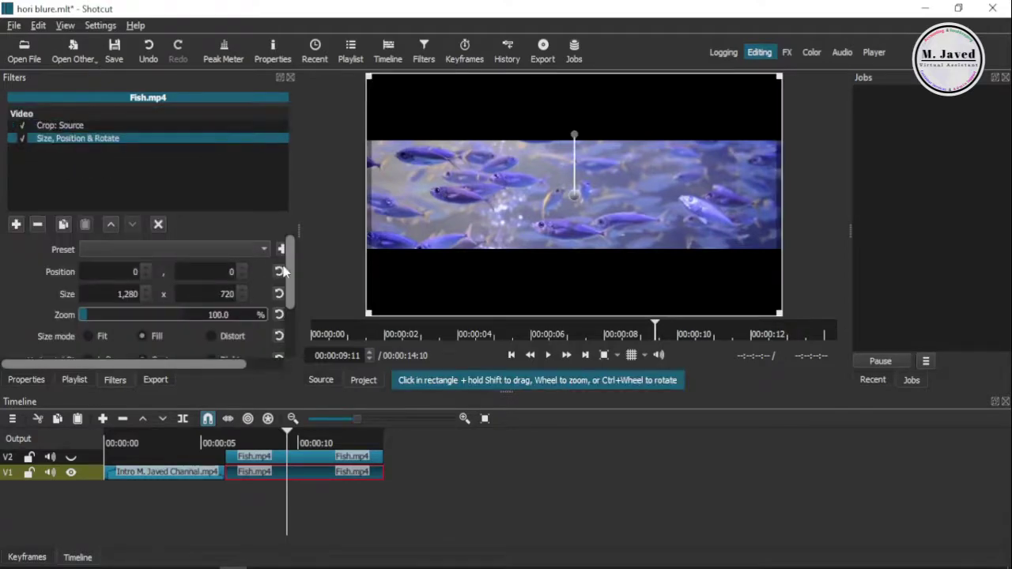
left_click_drag(287, 271, 295, 310)
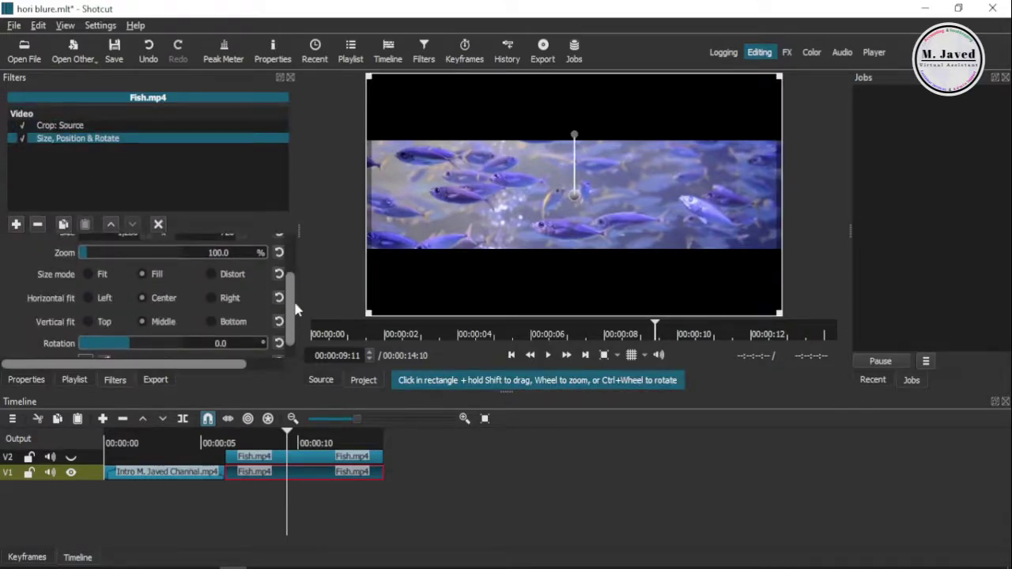
left_click(211, 274)
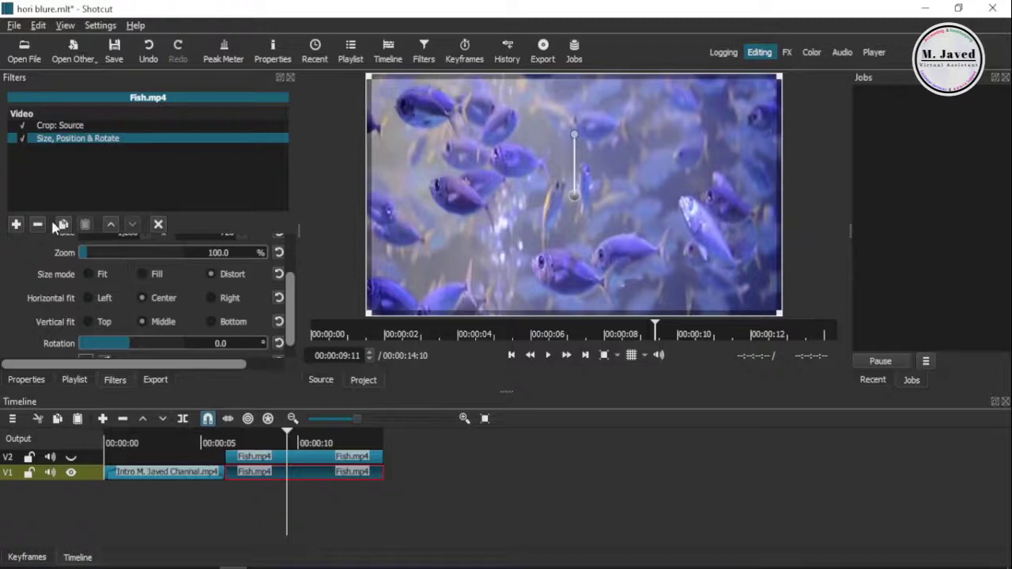
Add a Blur: Gaussian filter at Amount 50 to the stretched V1 fish clip
left_click(16, 224)
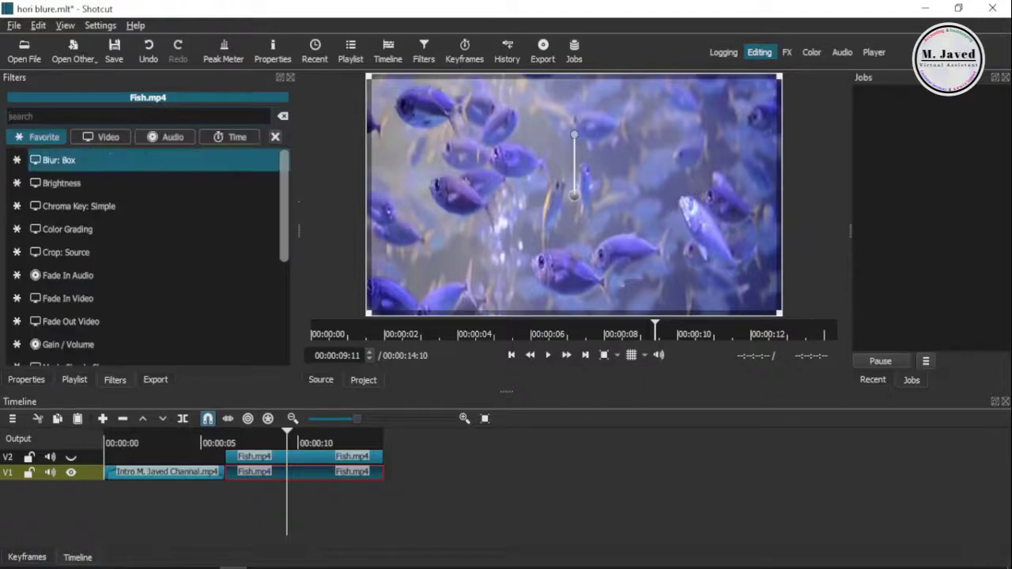
type("blur")
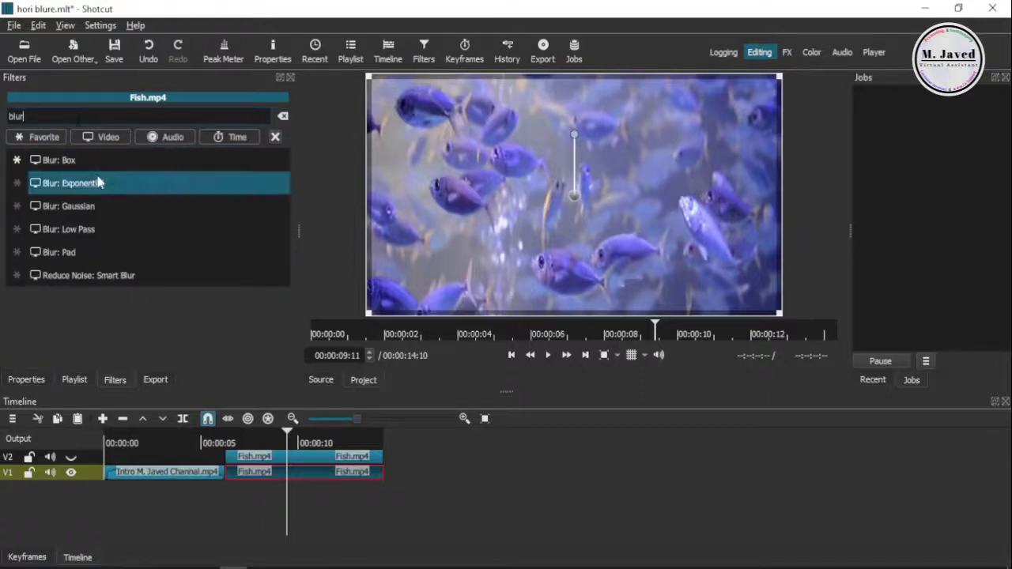
left_click(88, 207)
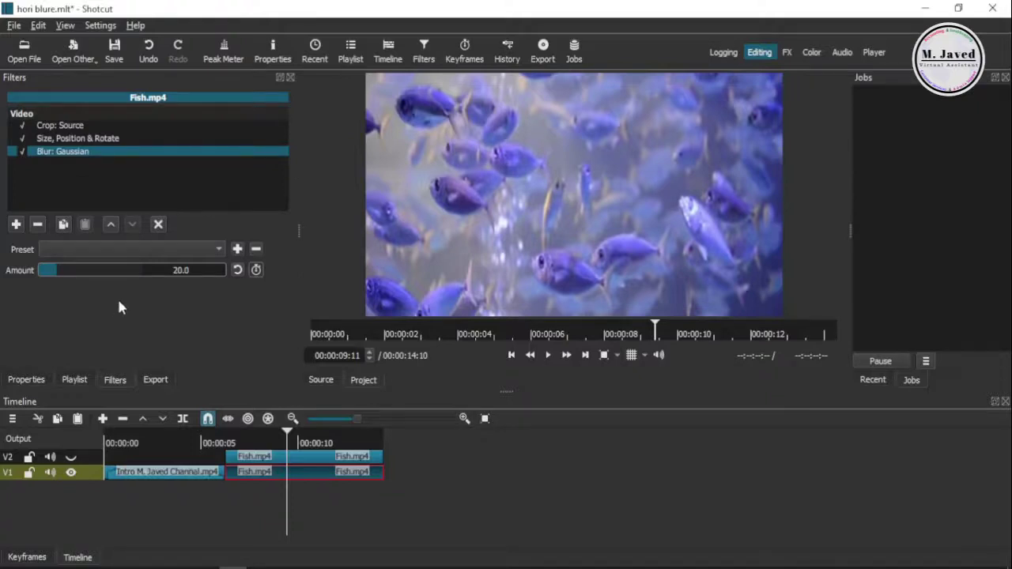
left_click_drag(68, 275, 99, 282)
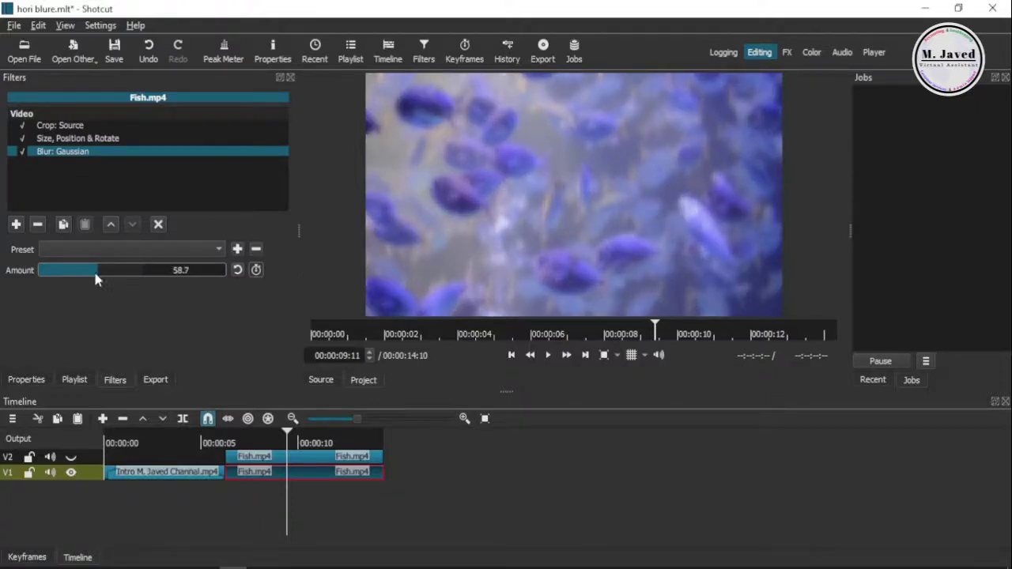
double_click(172, 269)
type("50")
left_click(170, 469)
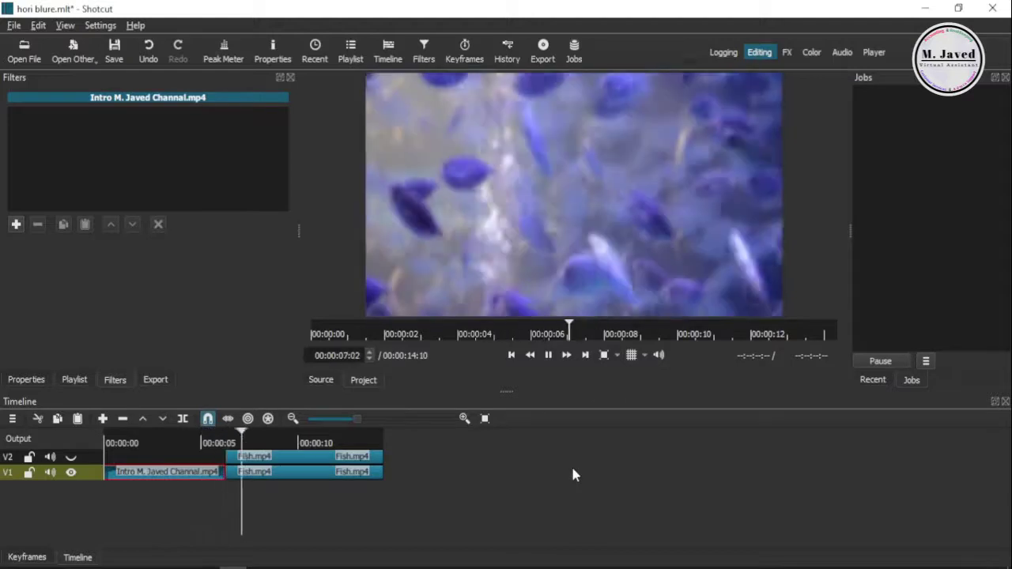
Unhide V2 and preview the sharp fish strip over the blurred background
left_click(548, 355)
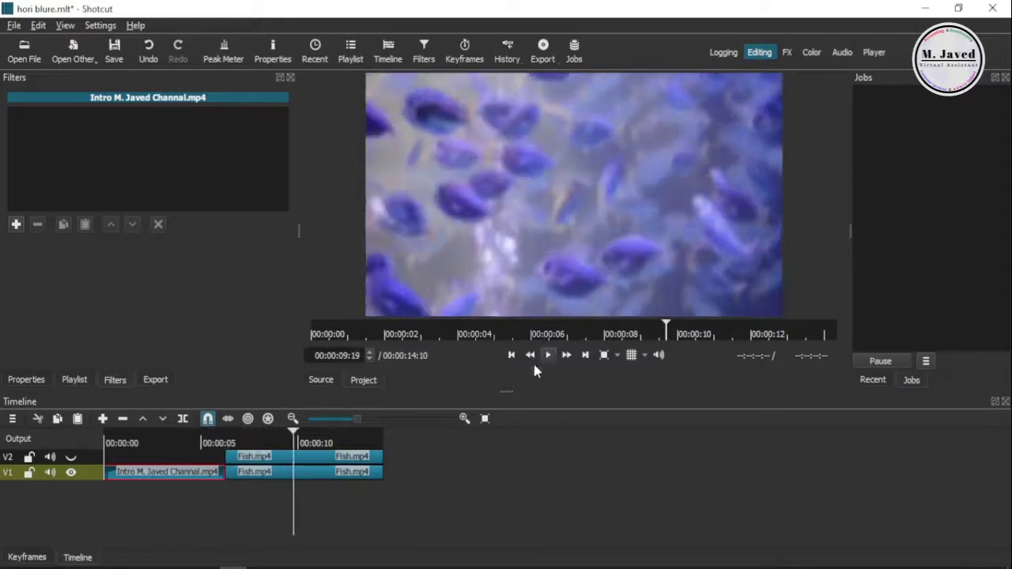
left_click(278, 468)
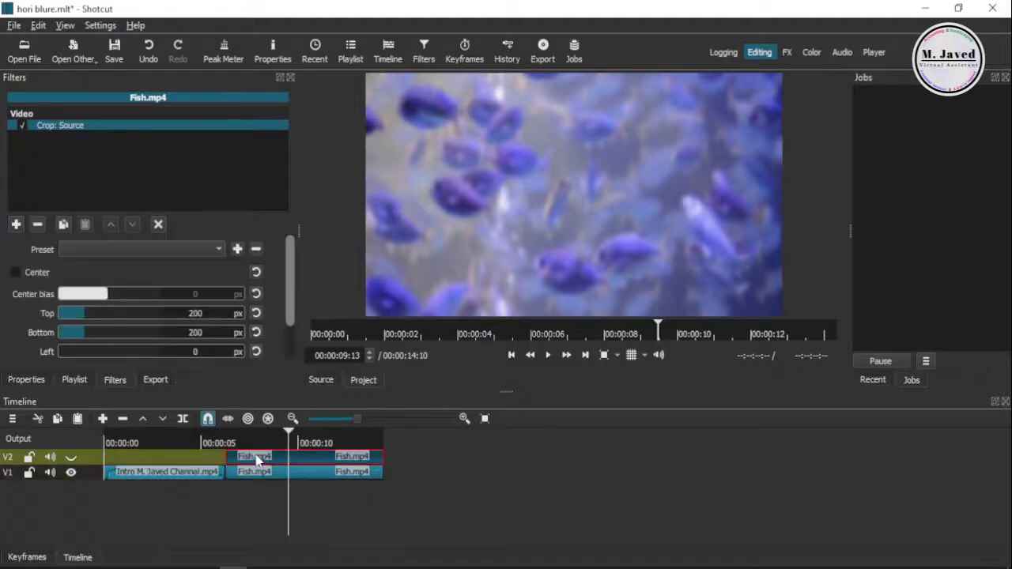
left_click(70, 457)
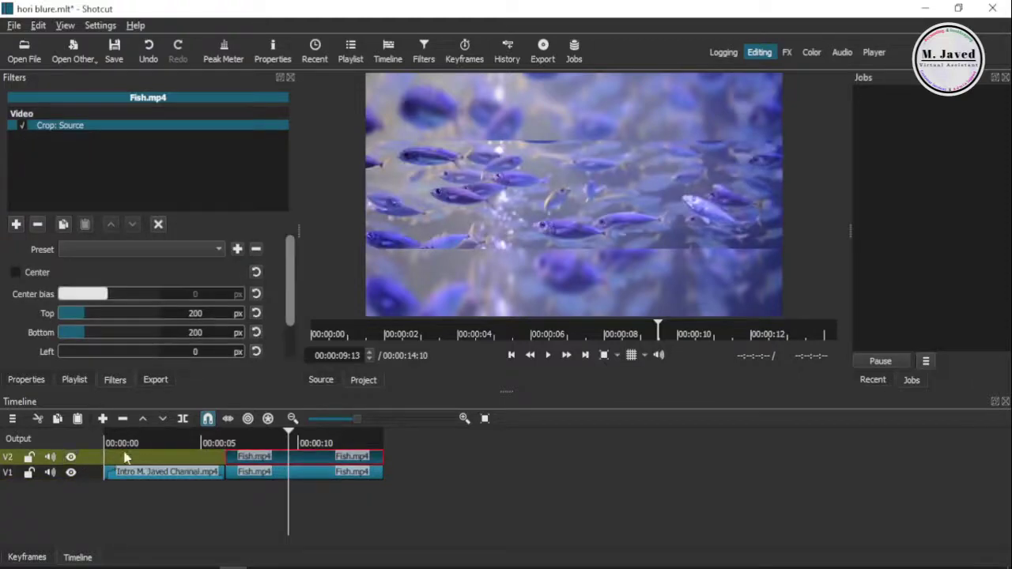
left_click(150, 472)
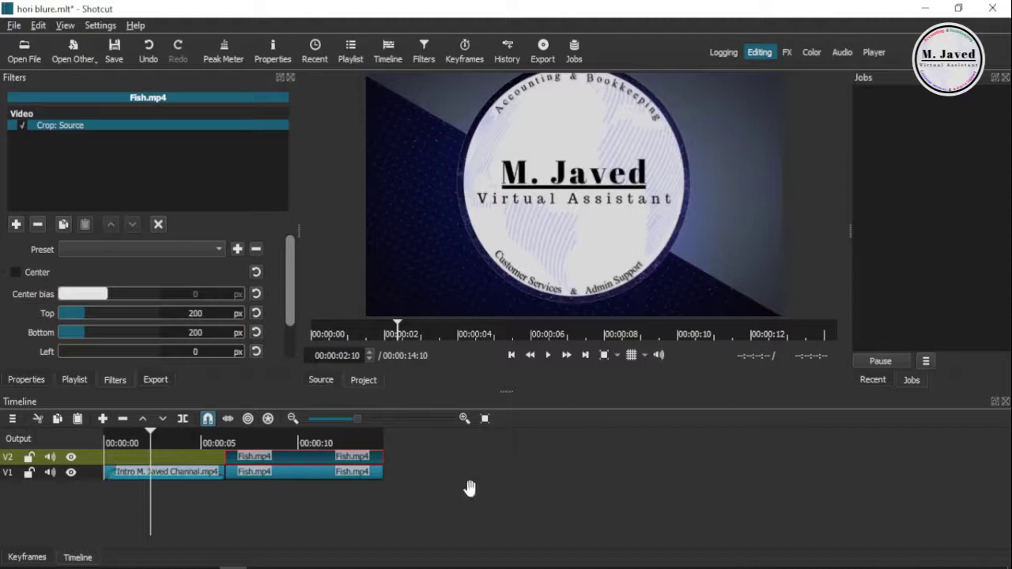
left_click(546, 359)
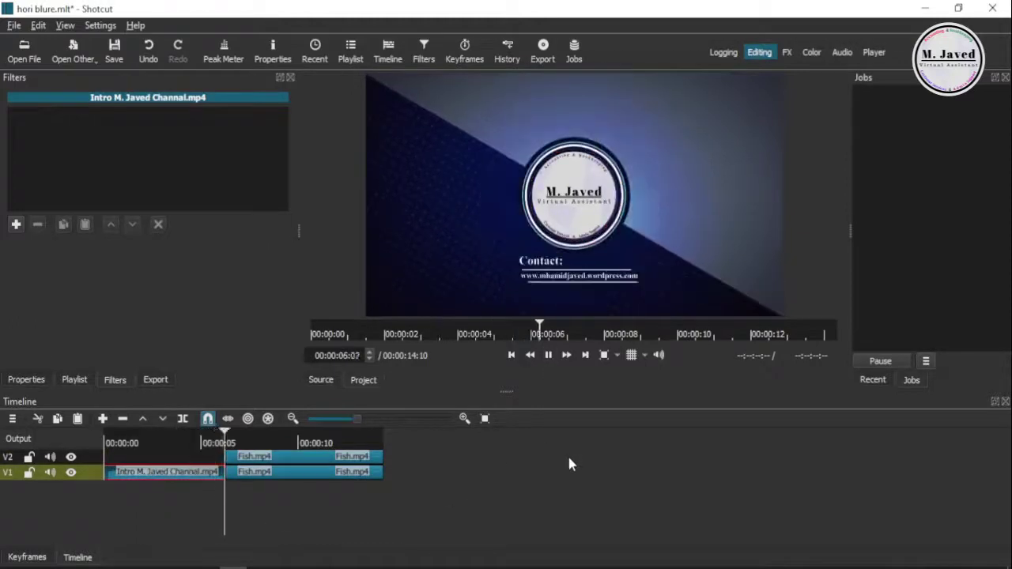
left_click(547, 355)
left_click(347, 488)
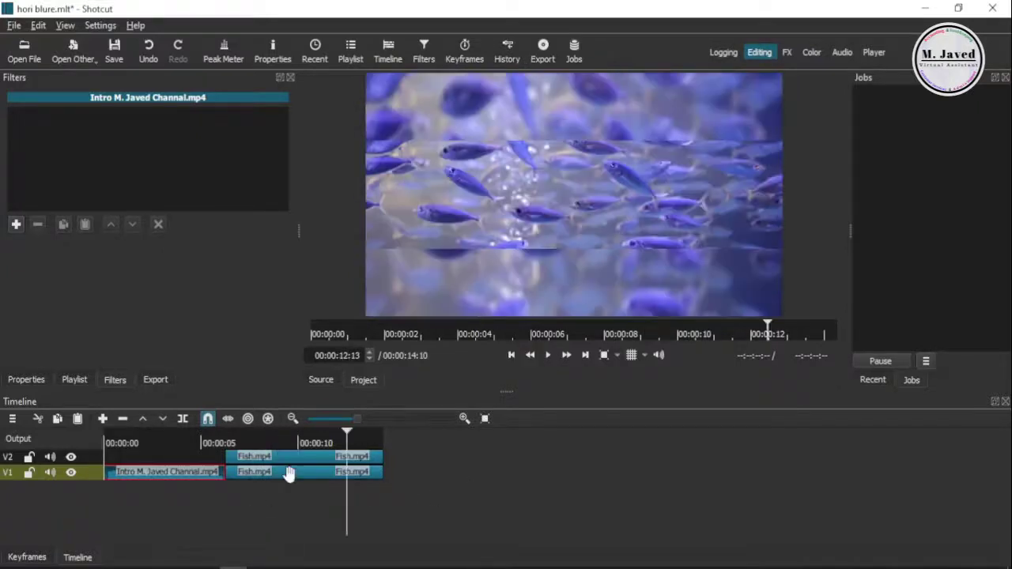
Add an Opacity filter at about 61% to the blurred V1 fish clip
left_click(289, 473)
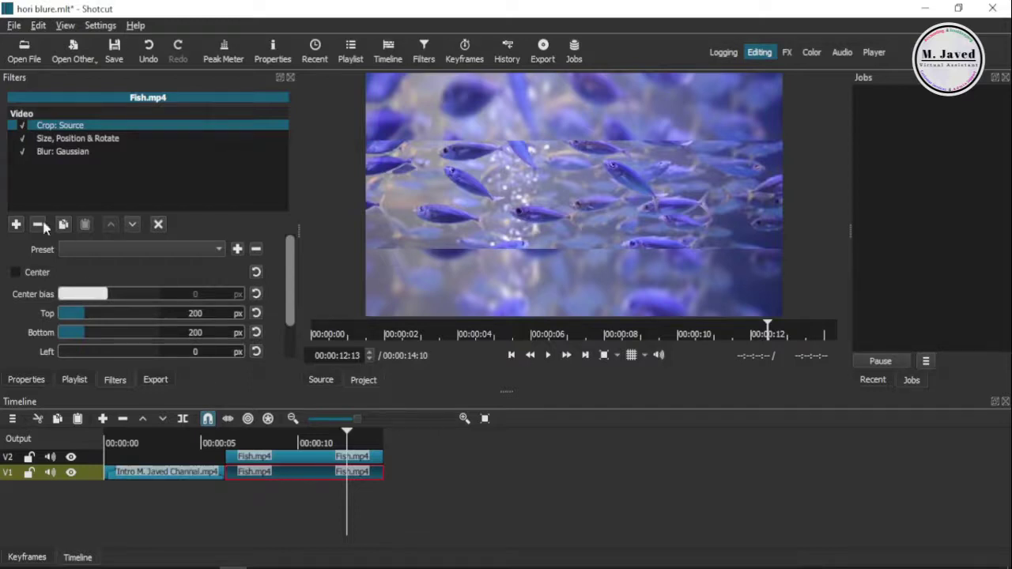
left_click(16, 225)
scroll(135, 276, "down", 2)
left_click(135, 314)
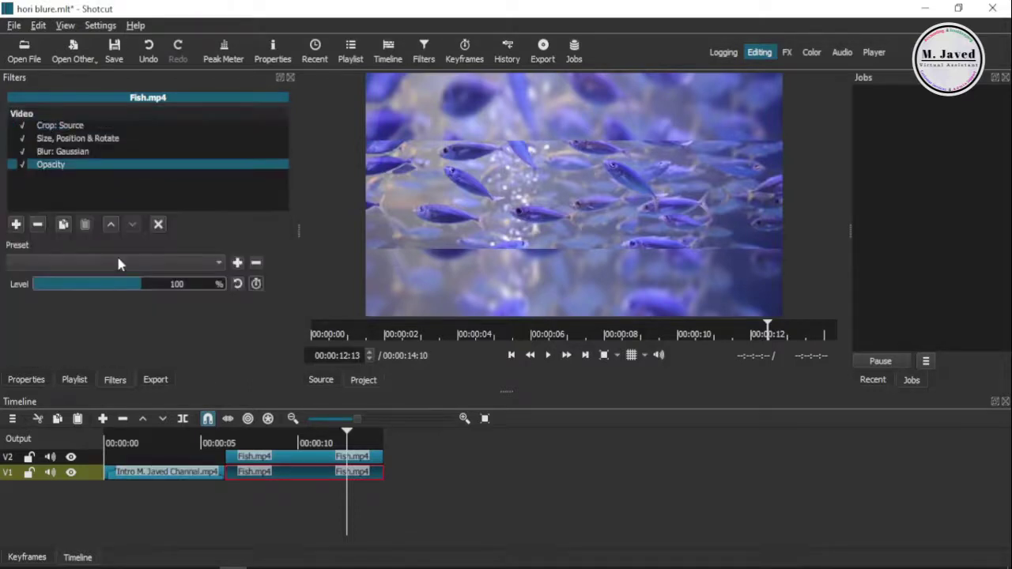
left_click_drag(132, 289, 105, 288)
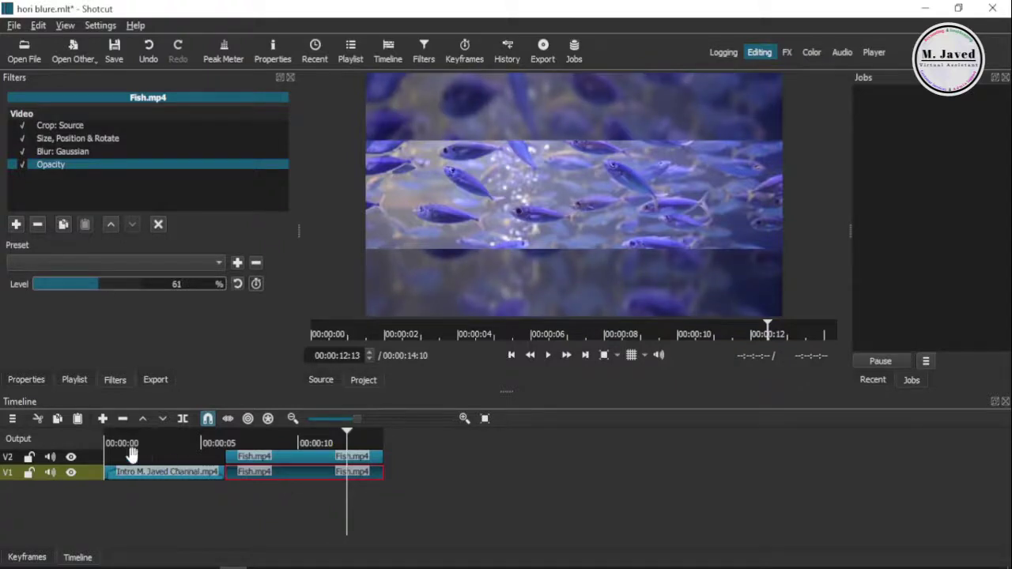
left_click(128, 472)
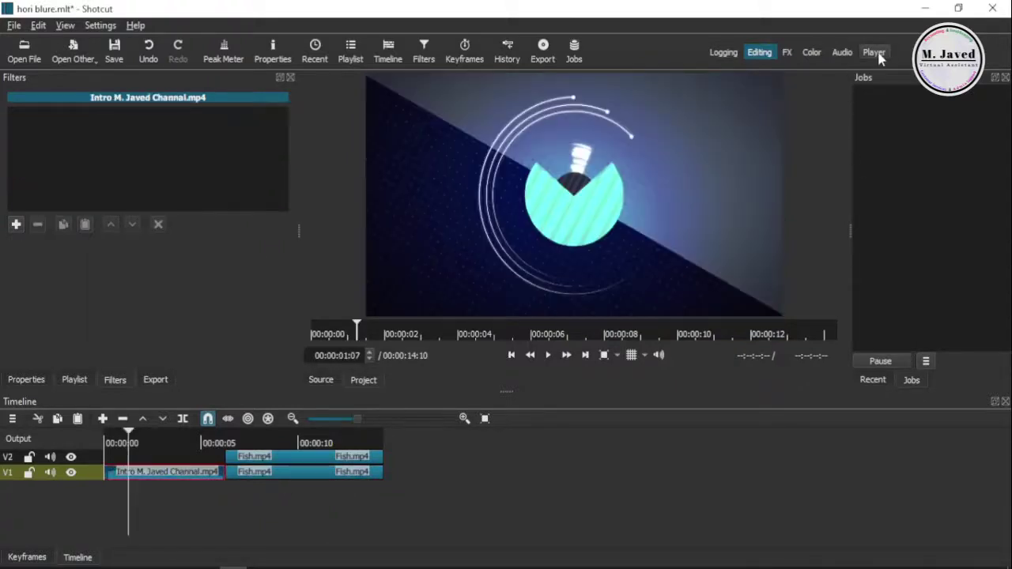
key("alt+6")
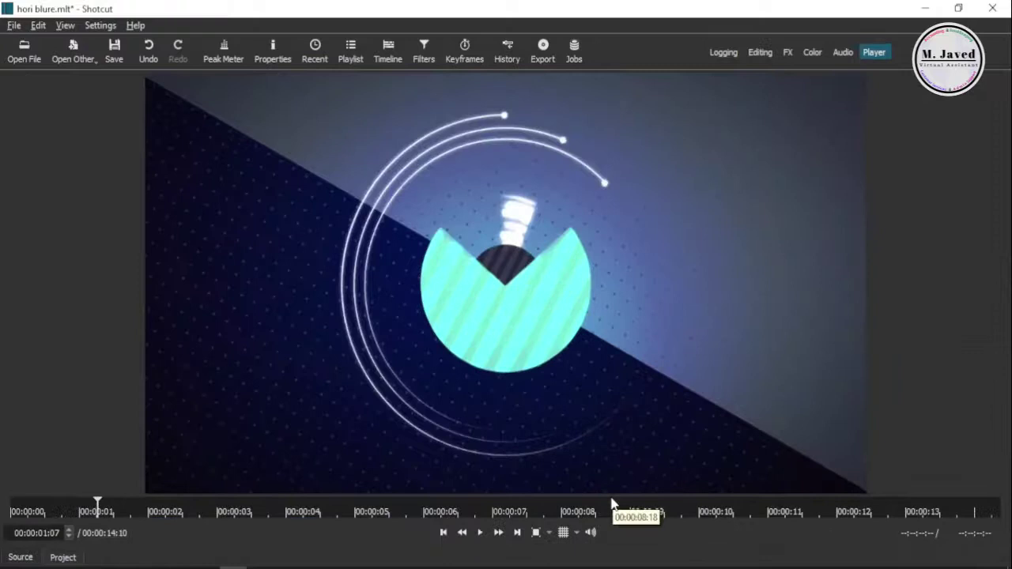
left_click(248, 513)
left_click(480, 533)
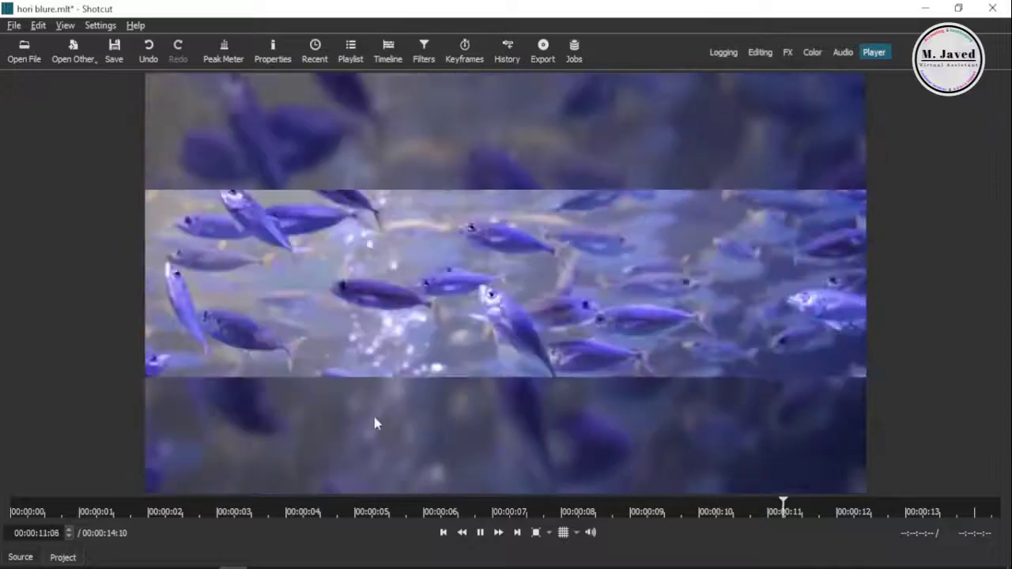
left_click(480, 533)
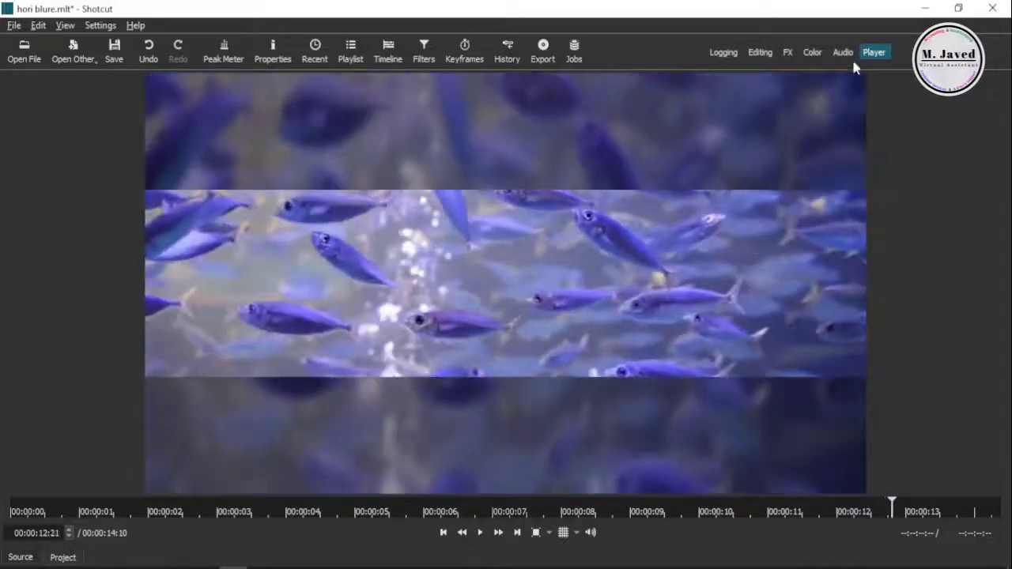
left_click(759, 52)
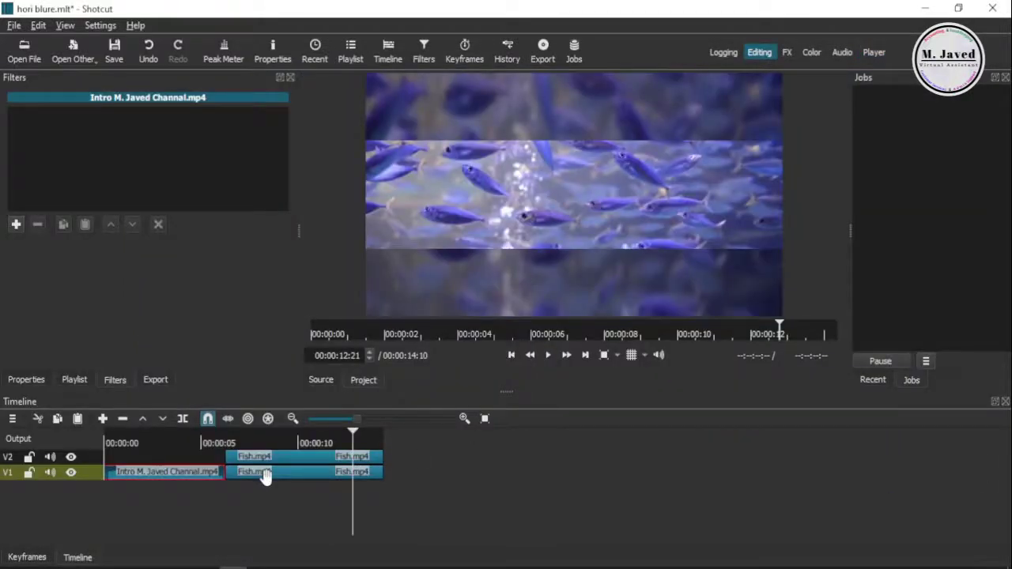
Export the project as an MP4 named hori blure to the Desktop
left_click(265, 472)
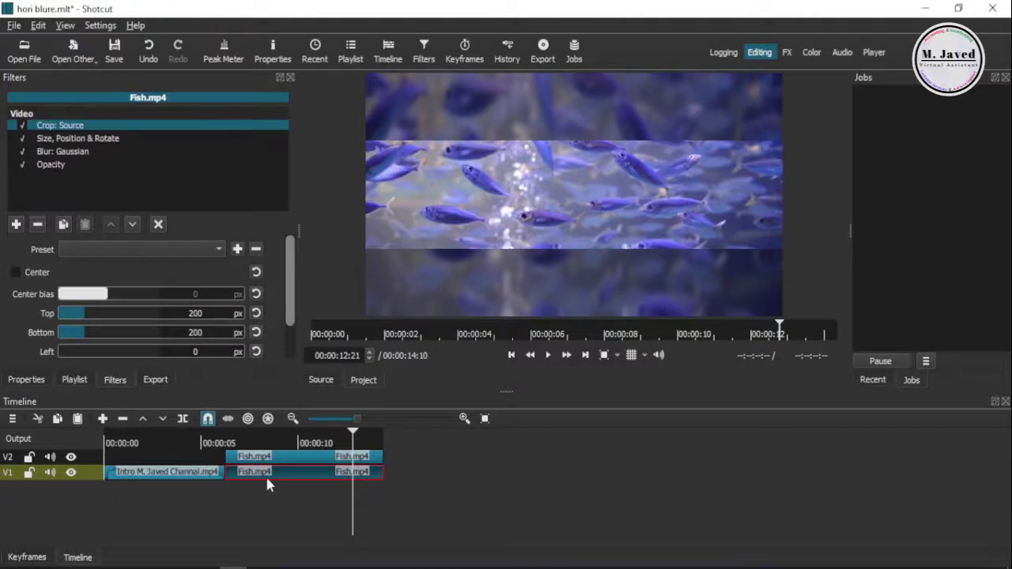
left_click(157, 380)
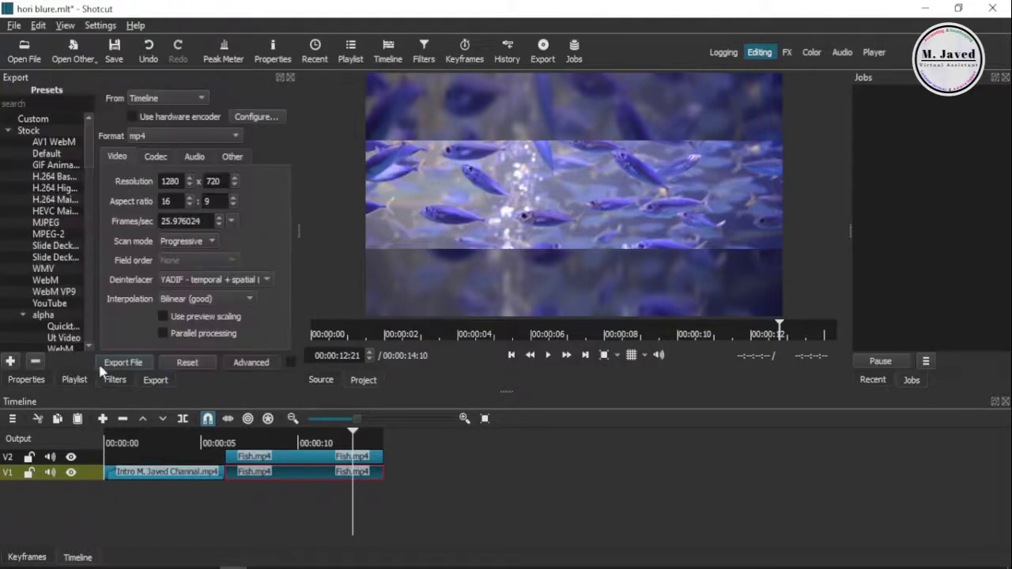
left_click(139, 360)
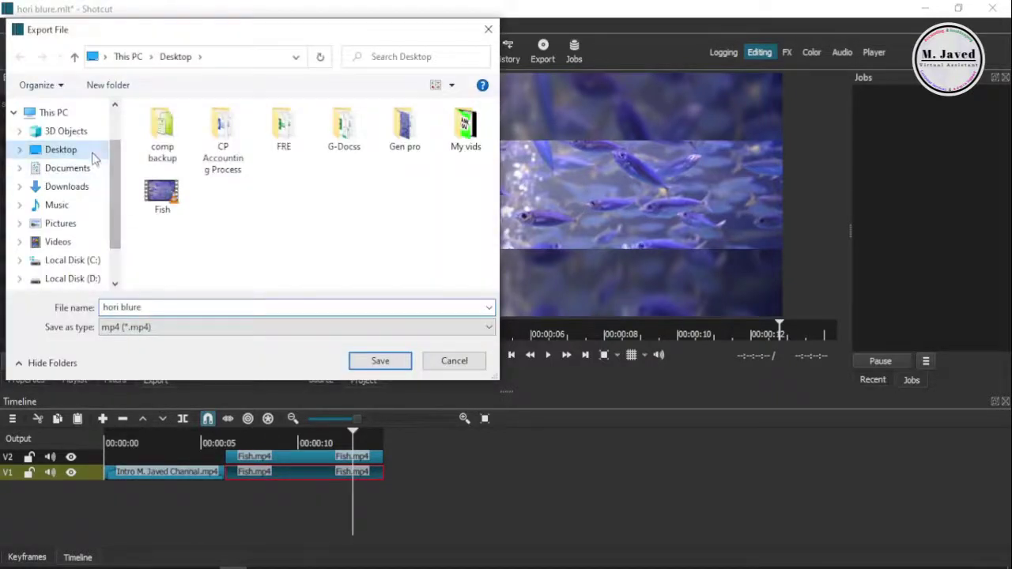
left_click(379, 361)
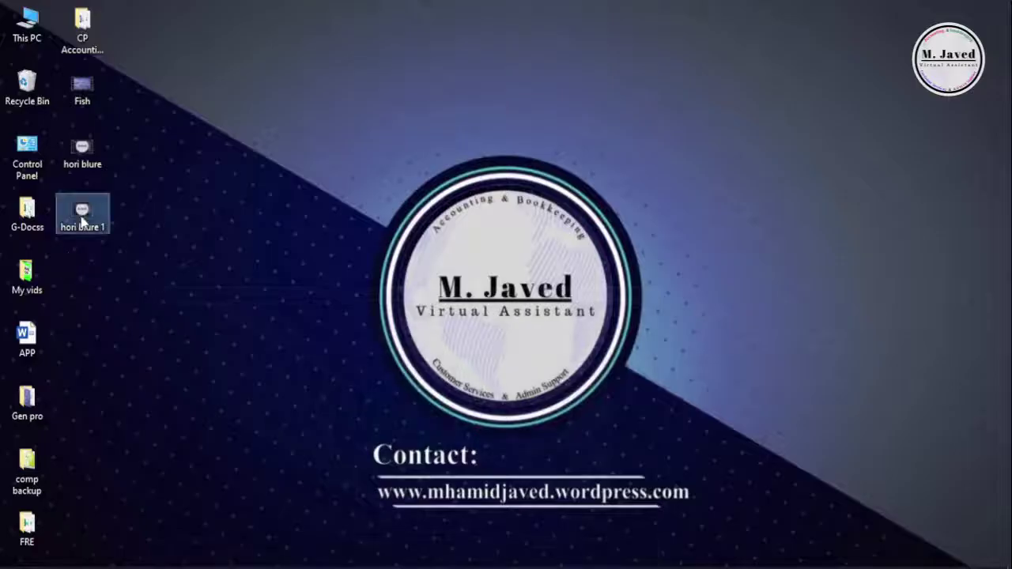
Open the exported hori blure.mp4 from the desktop in VLC media player
right_click(82, 223)
left_click(154, 175)
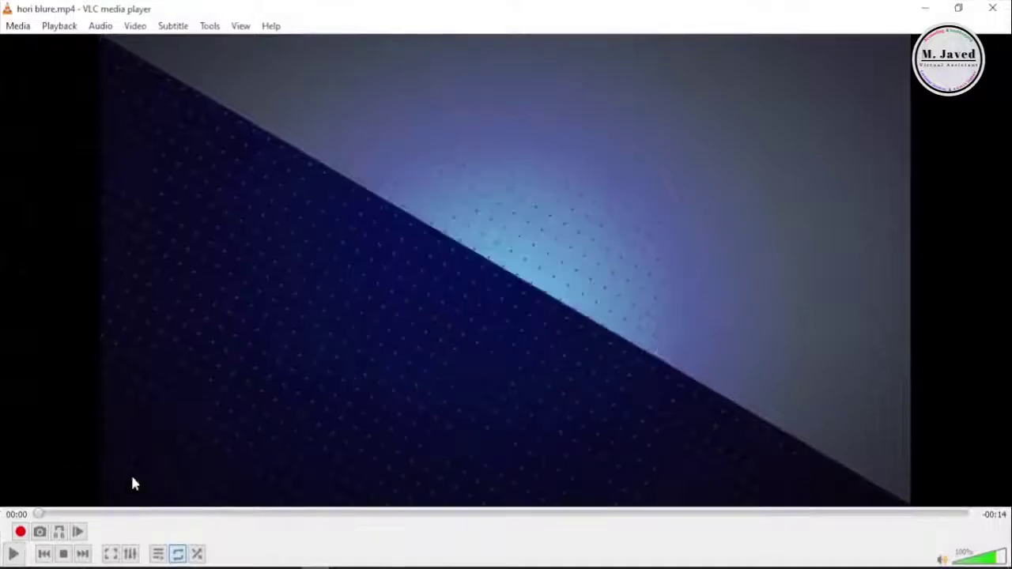